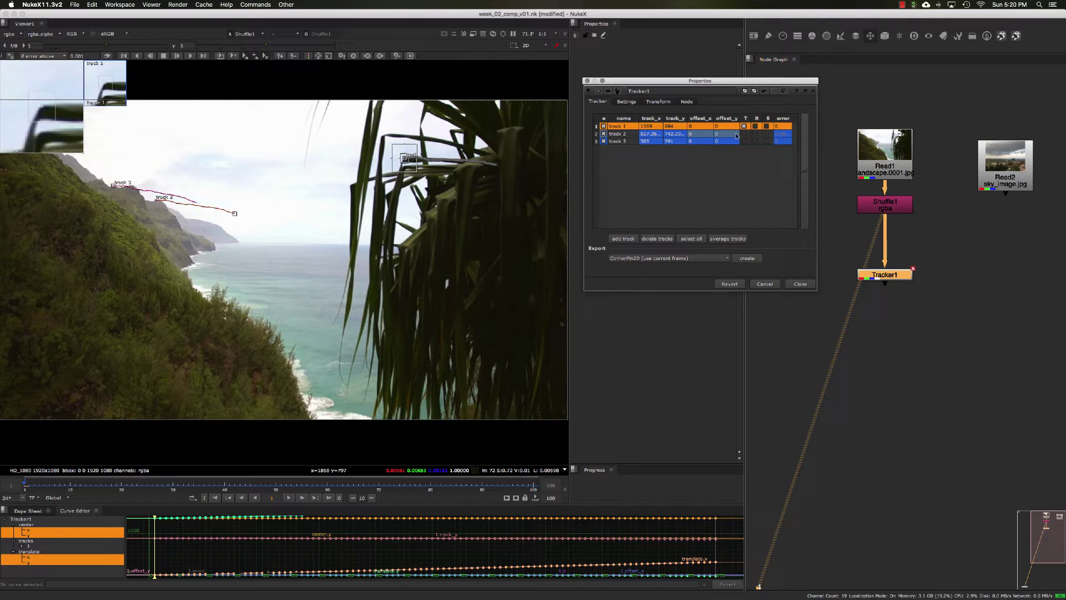
- Nudge the Tracker1 properties window aside and back into place
drag(621, 89, 627, 82)
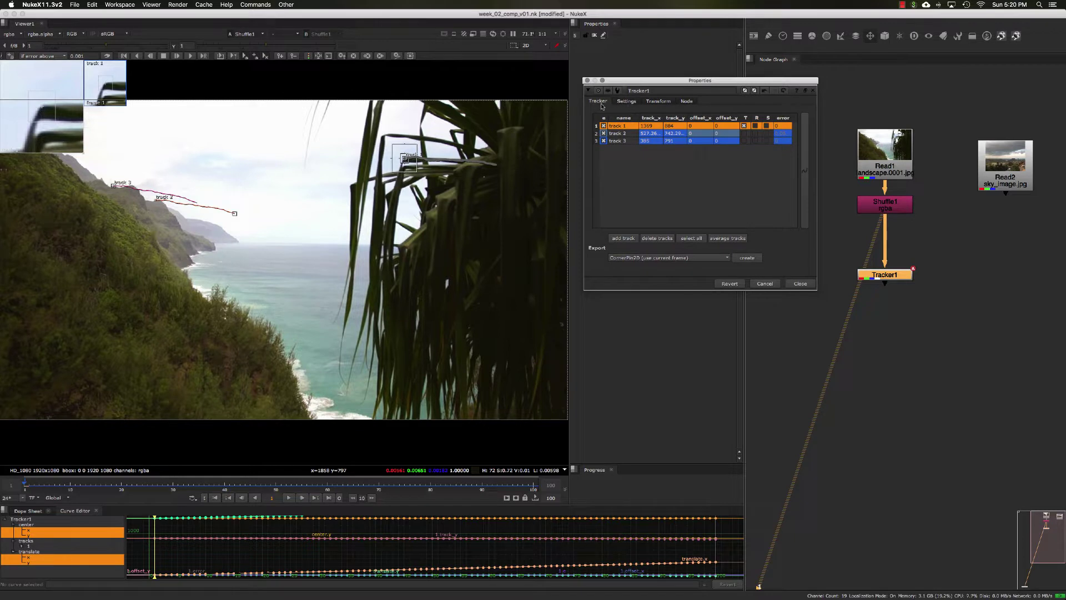
drag(629, 84, 626, 83)
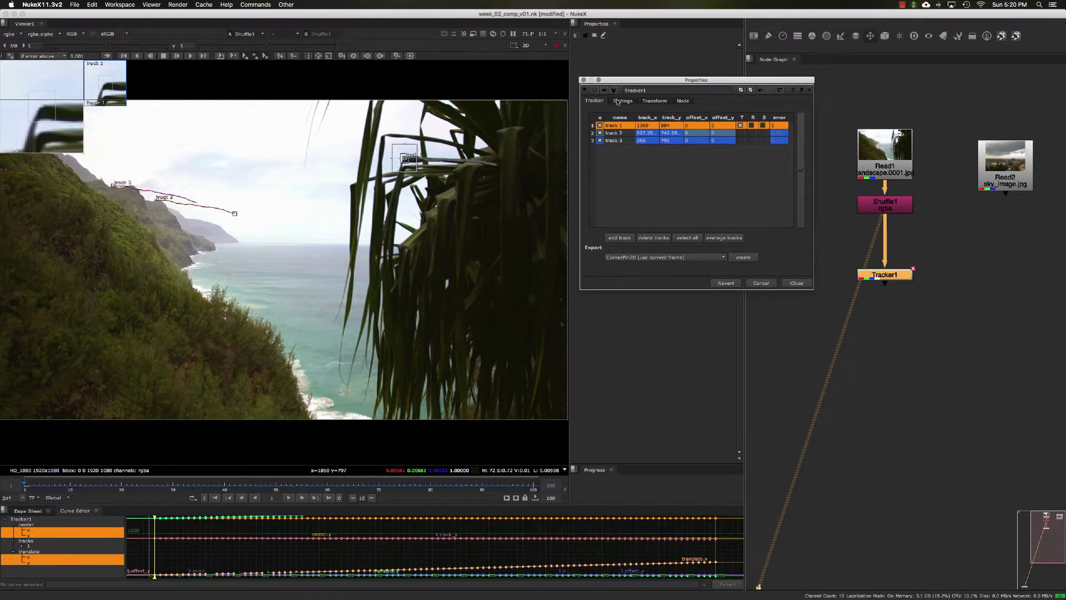
click(623, 101)
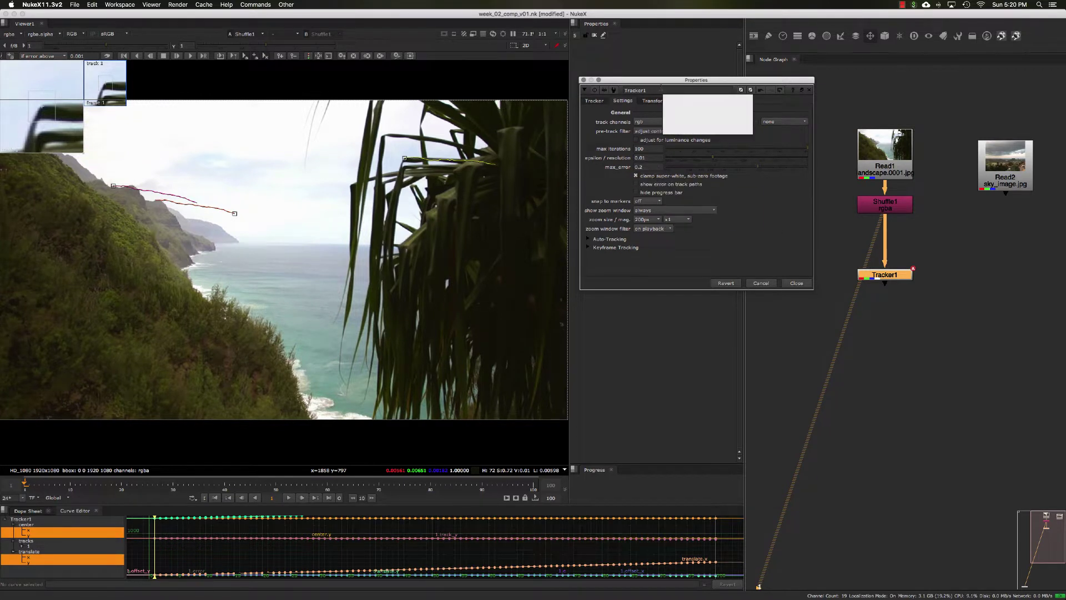
drag(663, 82, 665, 83)
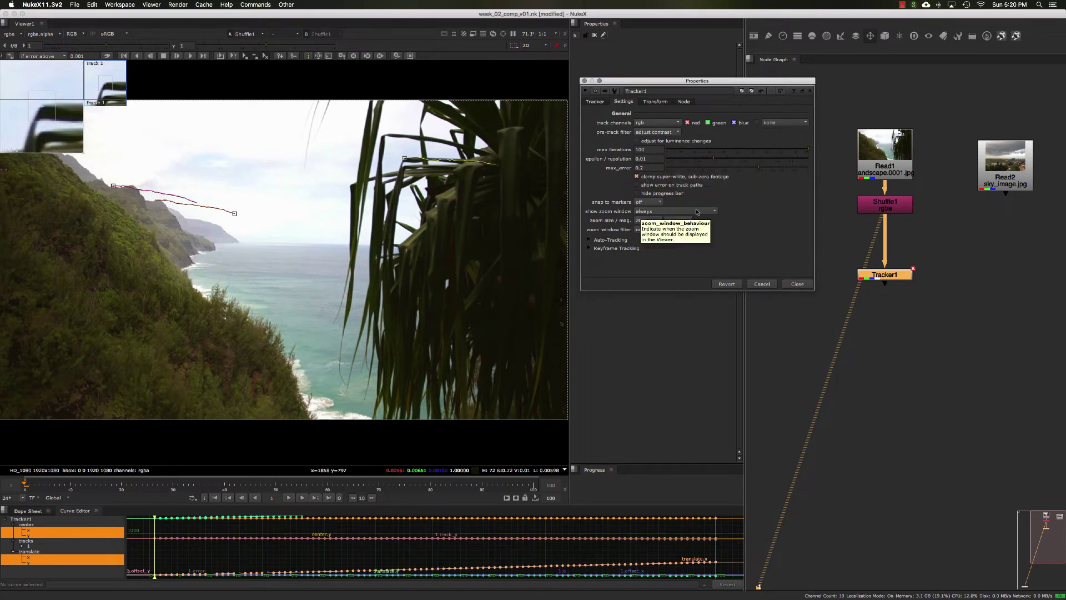
mouse_move(641, 294)
mouse_down()
mouse_move(640, 282)
mouse_move(641, 310)
mouse_up()
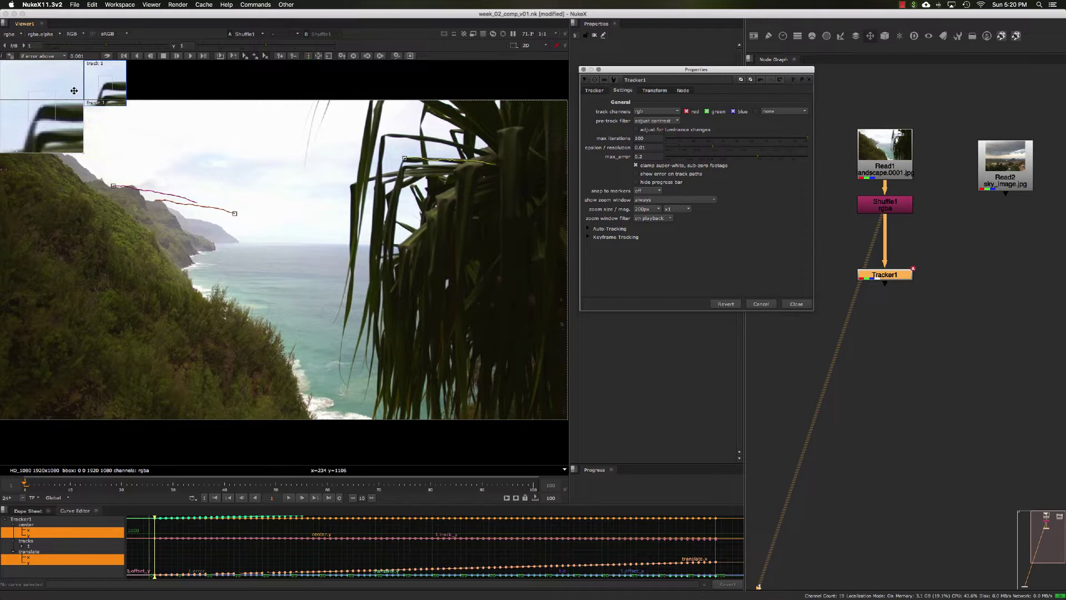
- Set Tracker1's zoom window to 'when tracking' and move the plate to frame 16
click(645, 202)
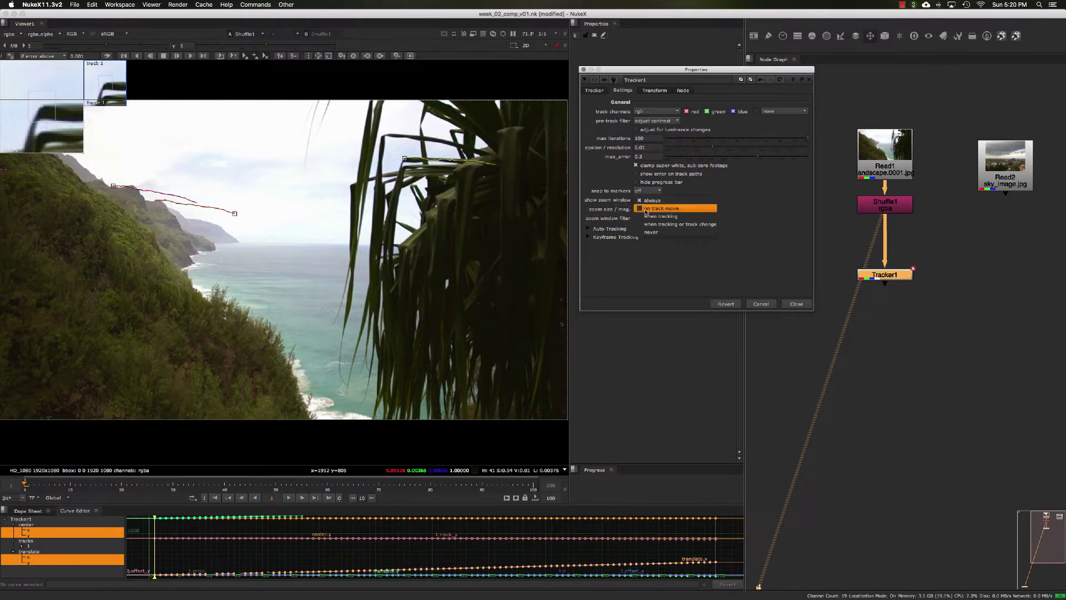
click(650, 232)
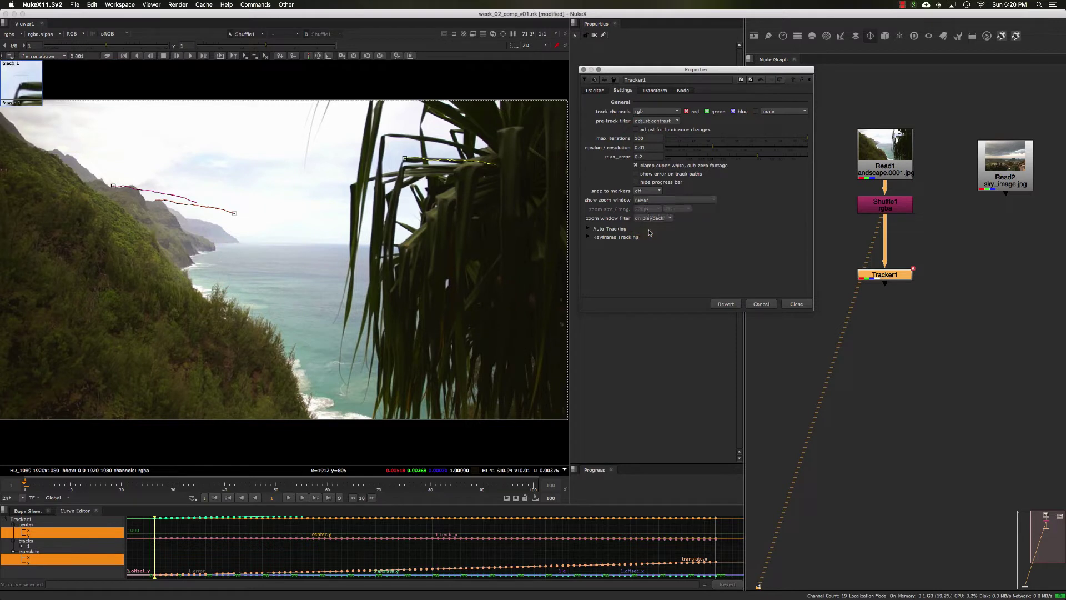
click(648, 200)
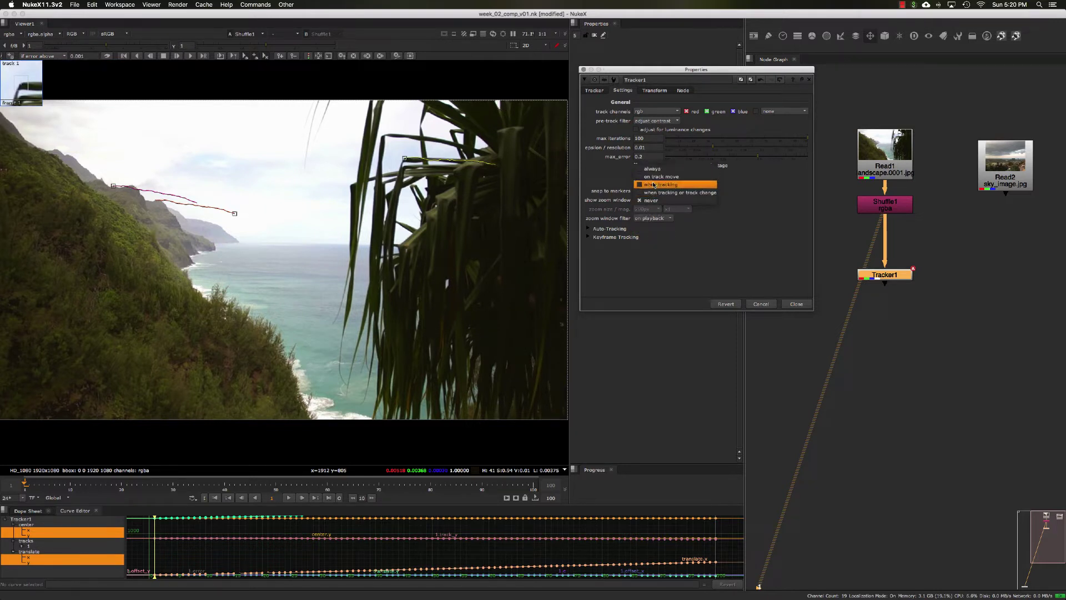
click(653, 184)
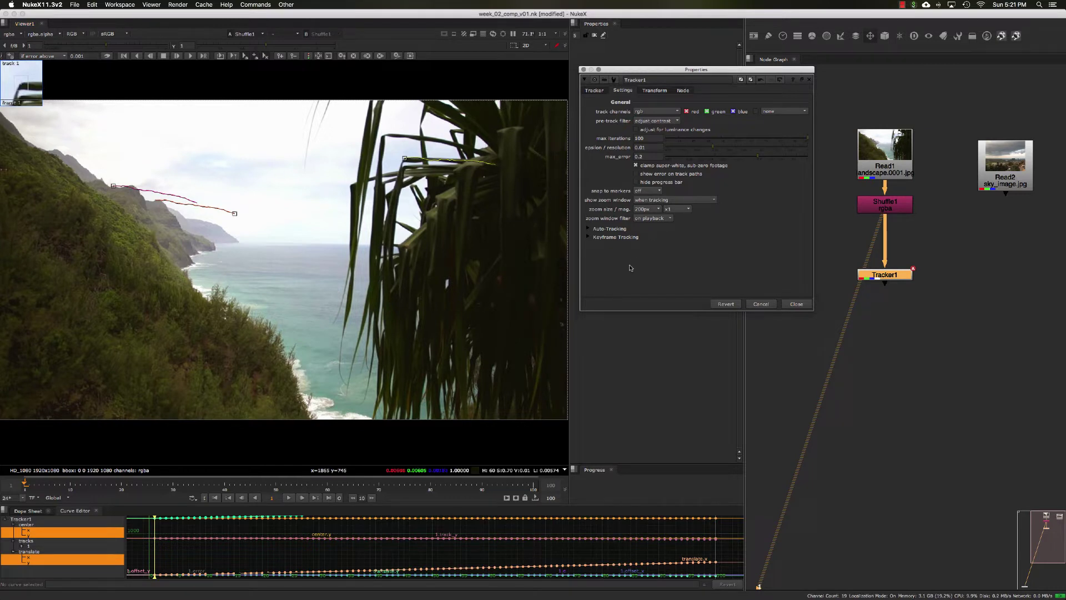
click(101, 480)
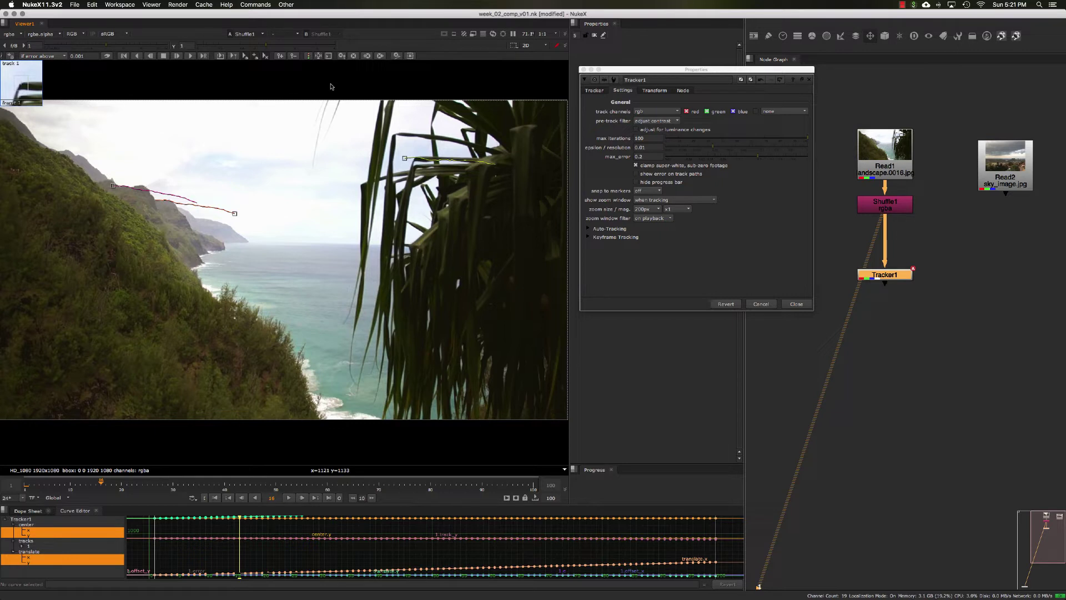
- Expand Keyframe Tracking, enlarge the panel, and set keyframe display to 'nearest, single line only'
click(588, 238)
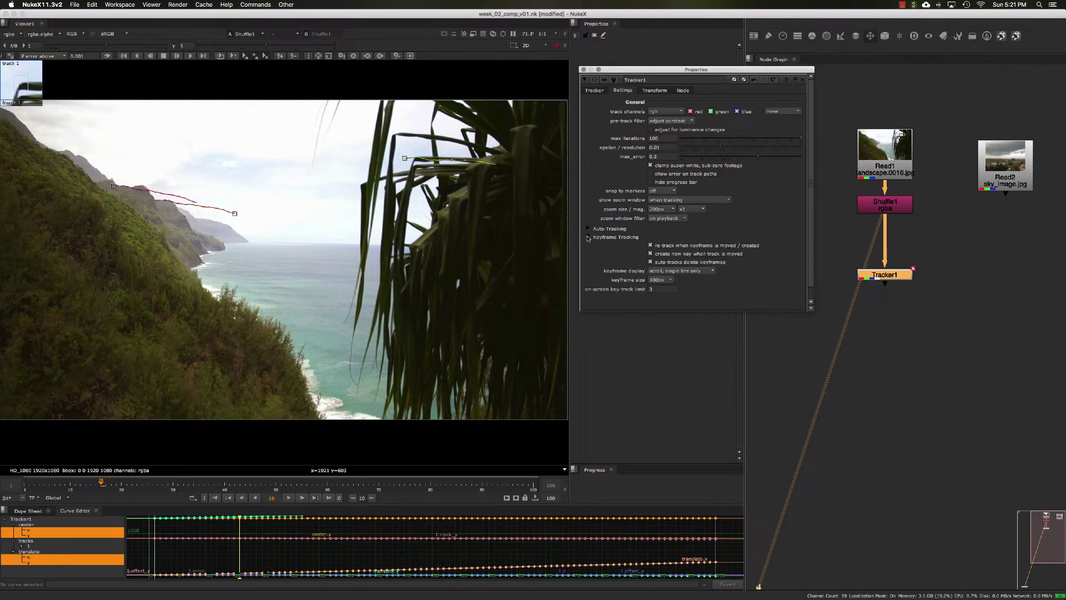
drag(647, 312, 649, 346)
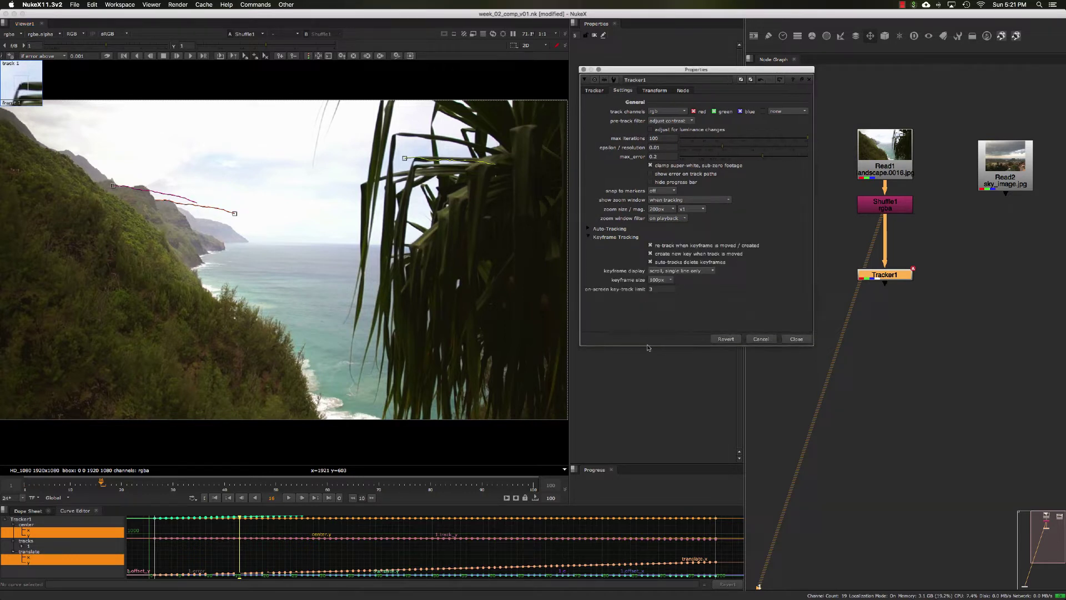
click(663, 271)
click(669, 279)
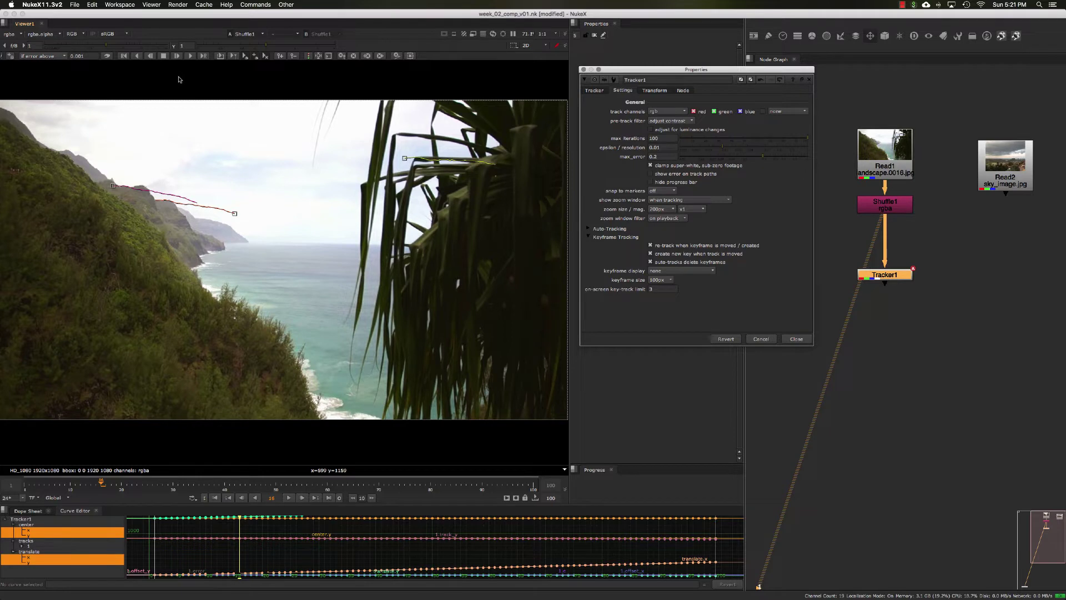
click(662, 272)
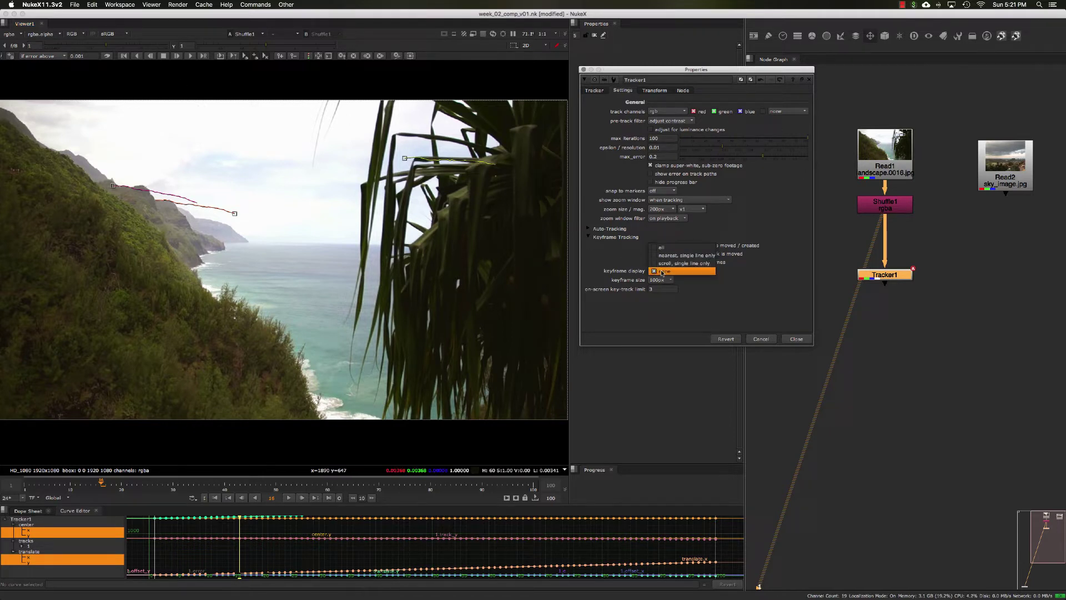
click(687, 256)
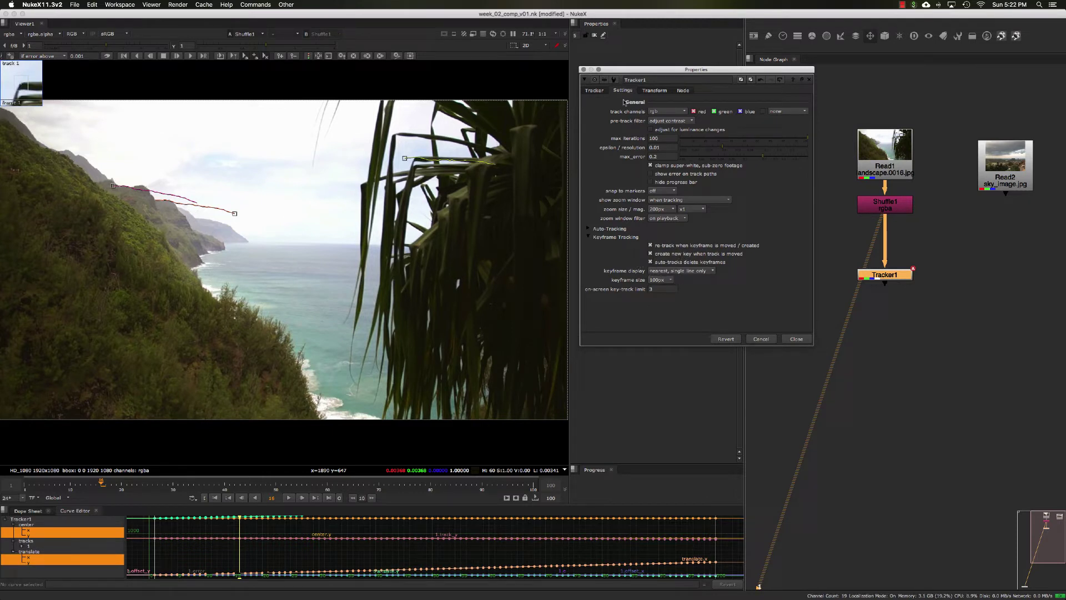
- Bring up Tracker1's Transform tab, reposition the node, and reach the transform mode list
drag(638, 73, 633, 79)
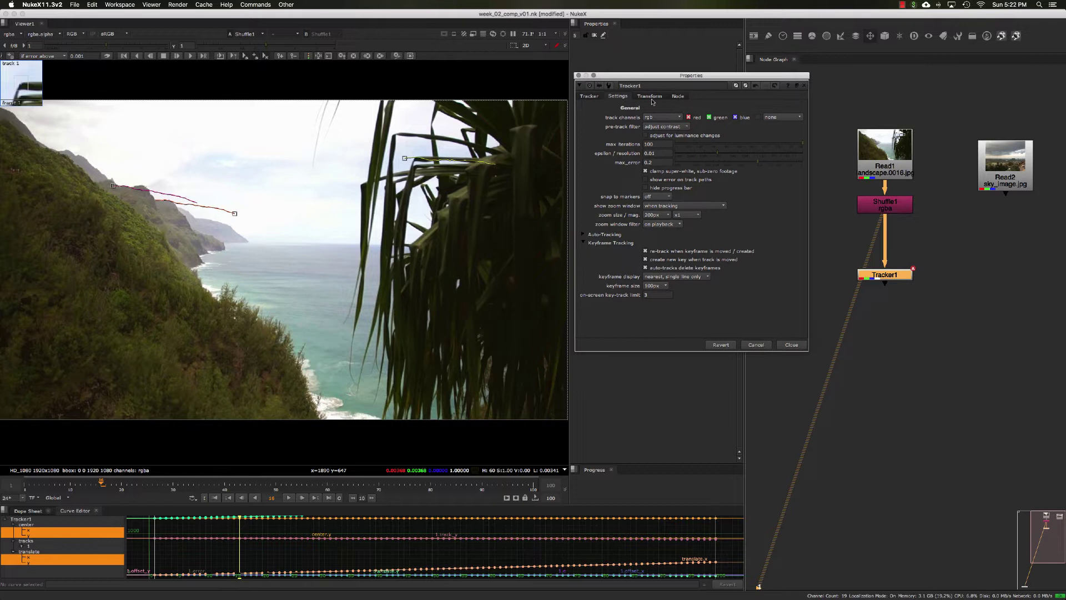
click(650, 96)
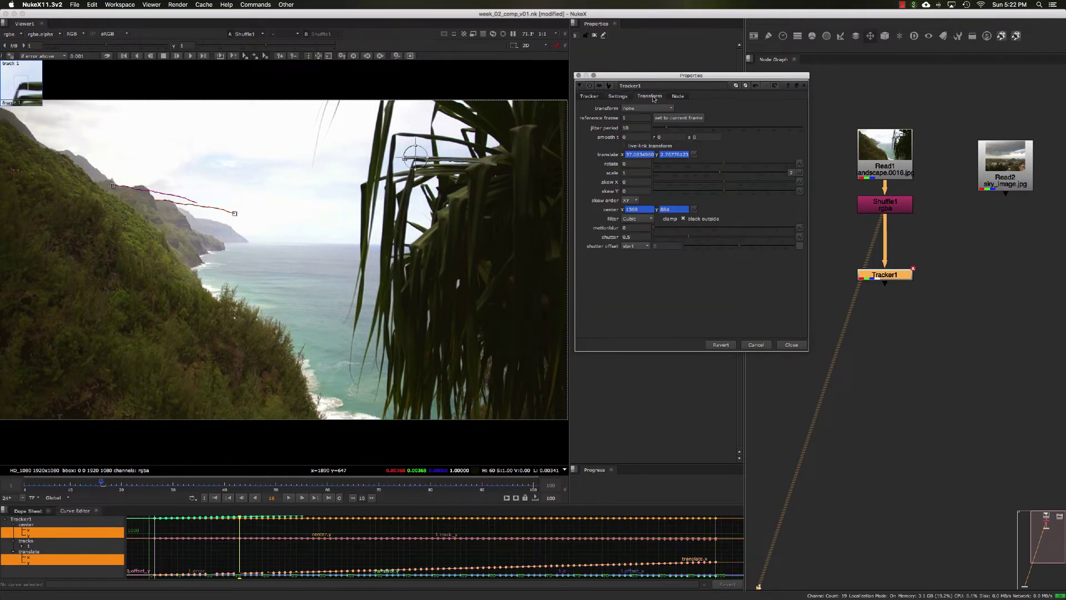
drag(658, 75, 647, 79)
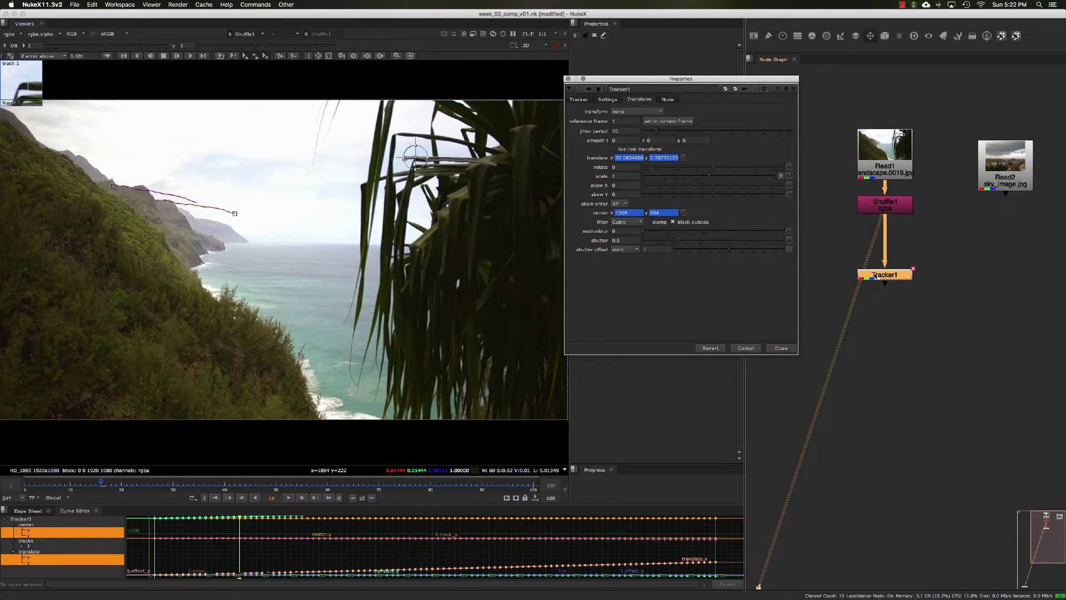
drag(876, 278, 878, 292)
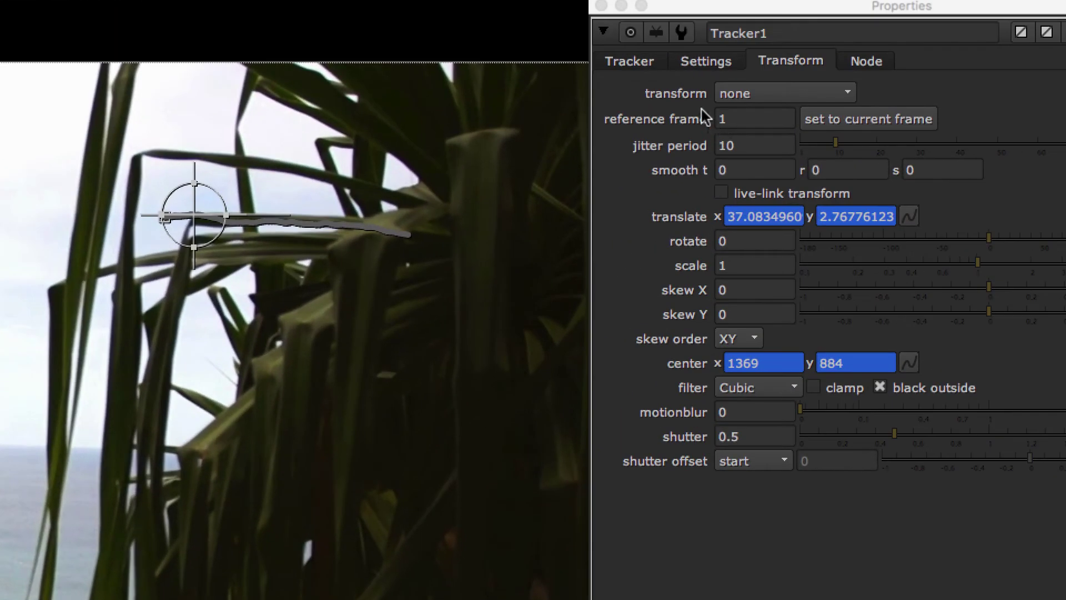
click(771, 93)
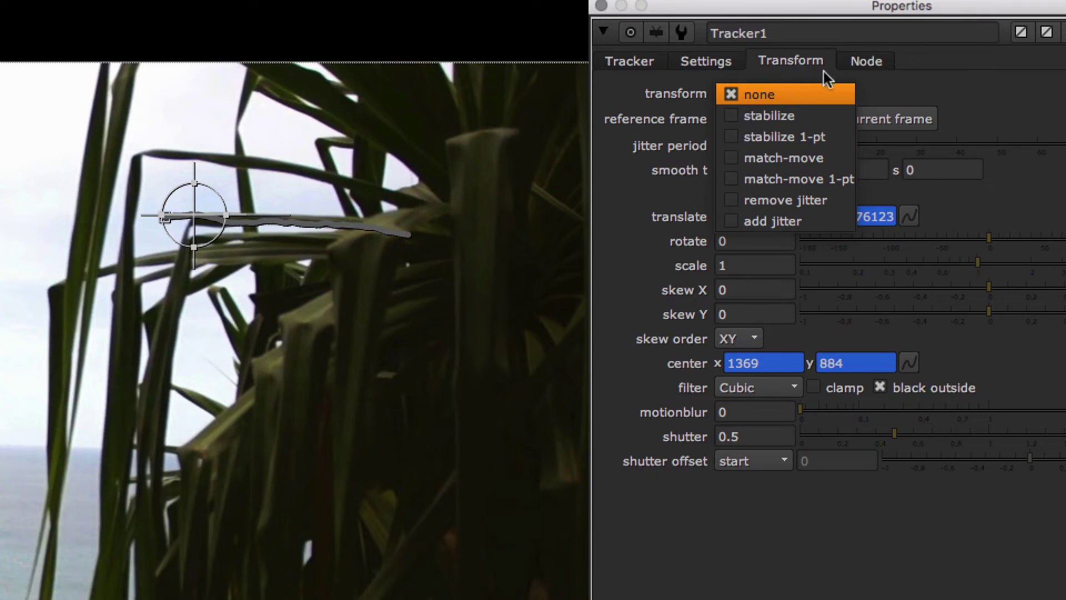
click(866, 75)
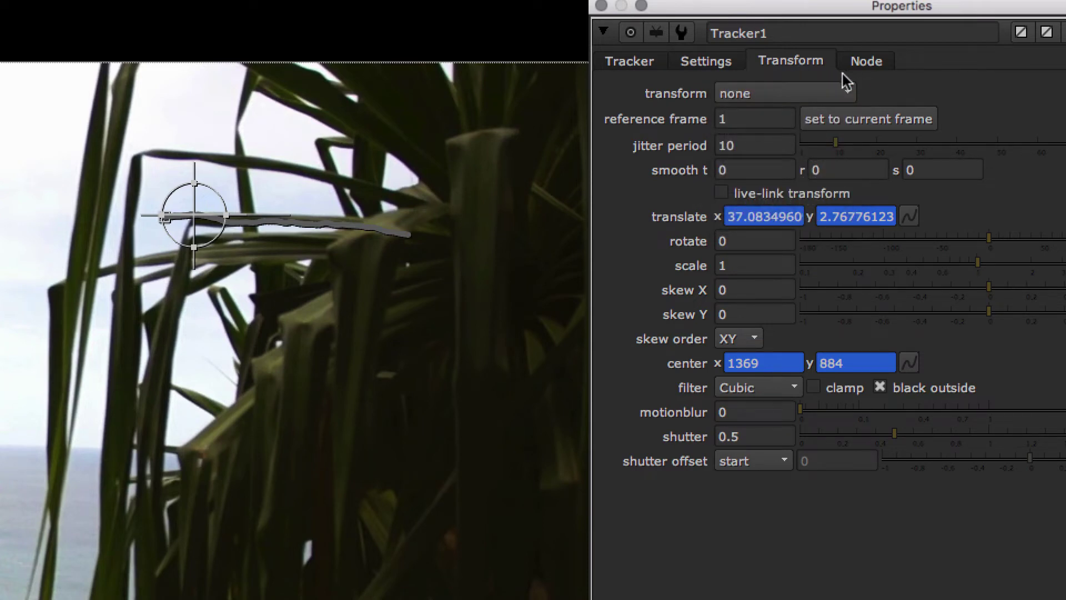
click(813, 90)
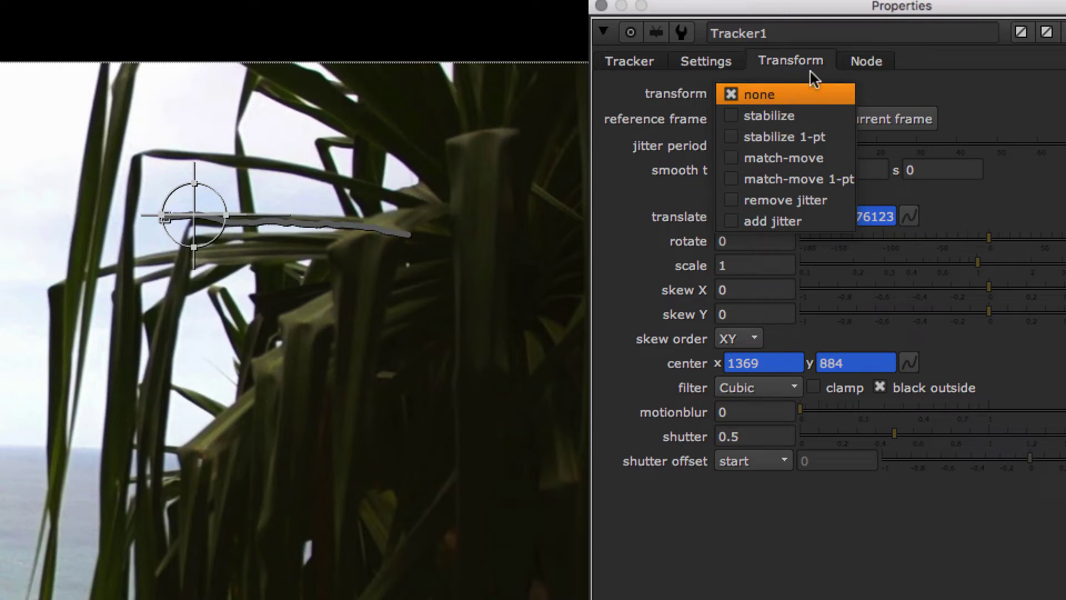
- Set Tracker1's transform to stabilize, return to frame 1, and deselect the node
click(806, 115)
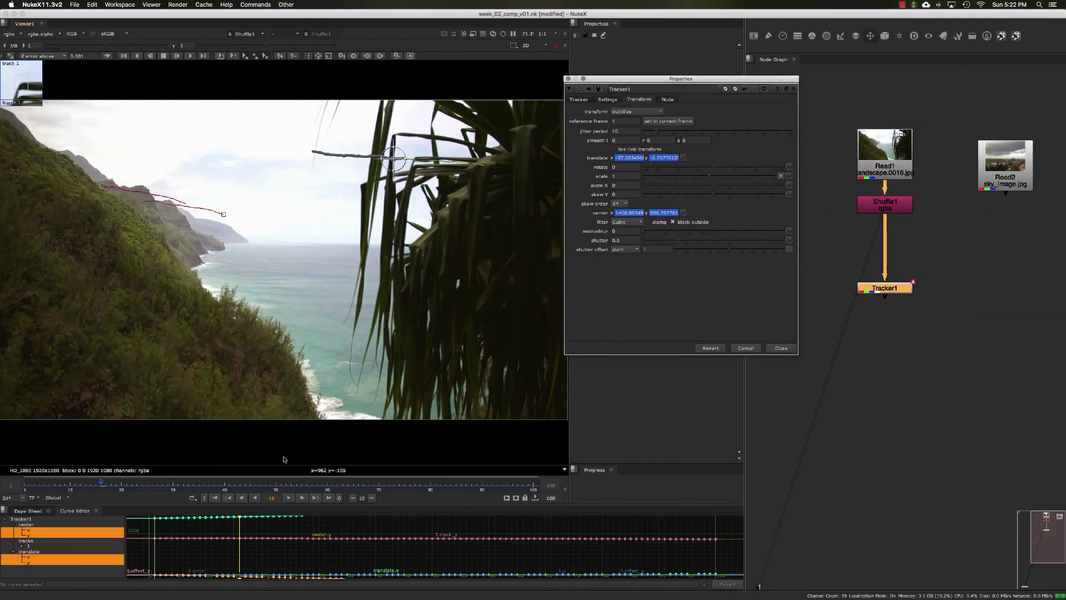
key(Home)
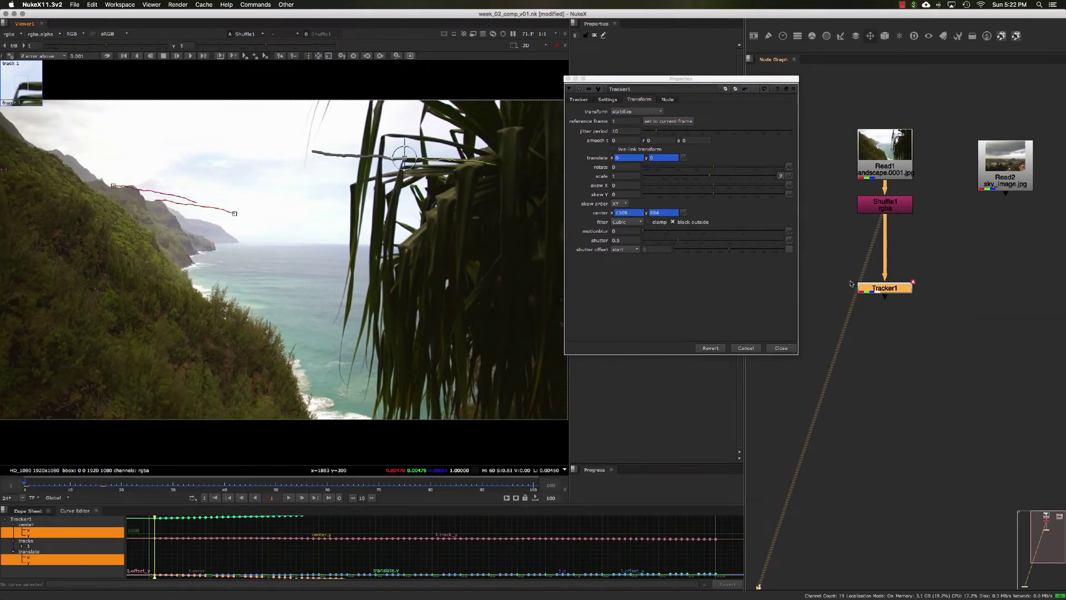
drag(840, 262, 942, 336)
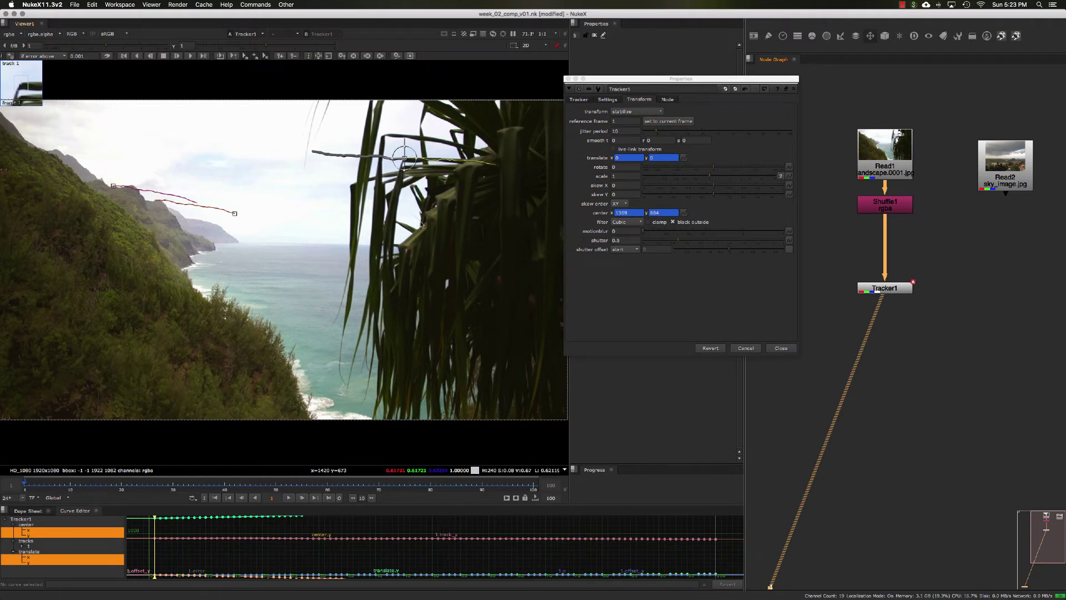
- Play and stop the stabilized coastal plate, then bring up Tracker1's tracks list
click(289, 499)
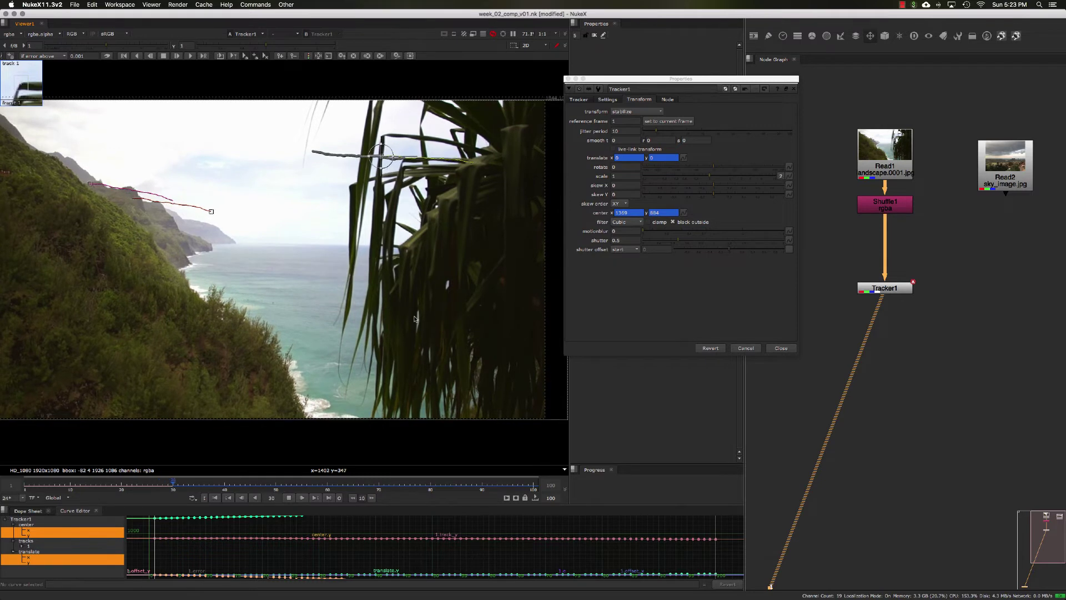
scroll(417, 318, down, 3)
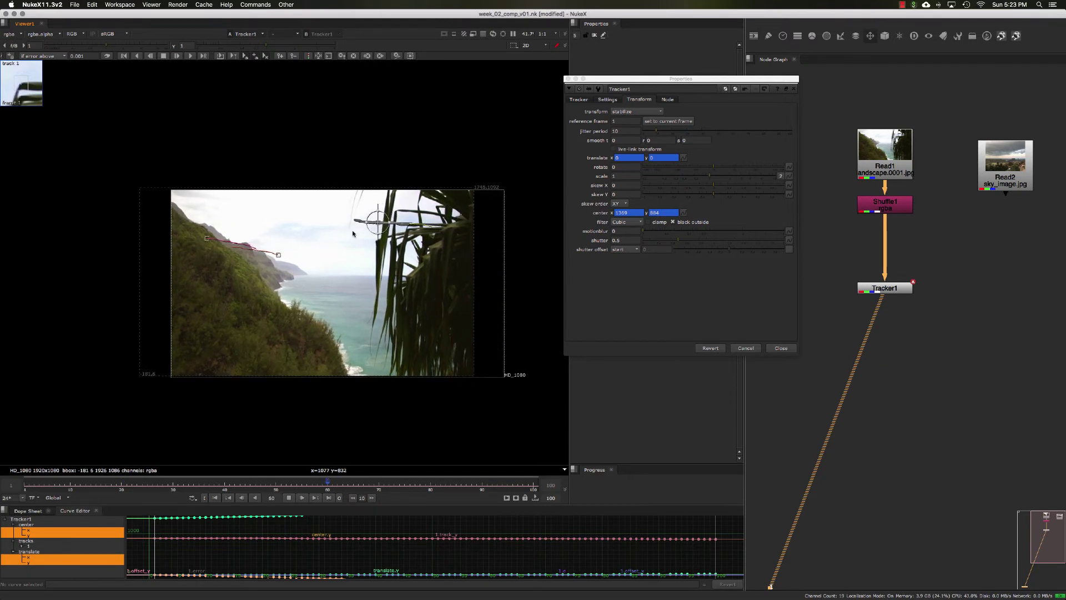
click(288, 498)
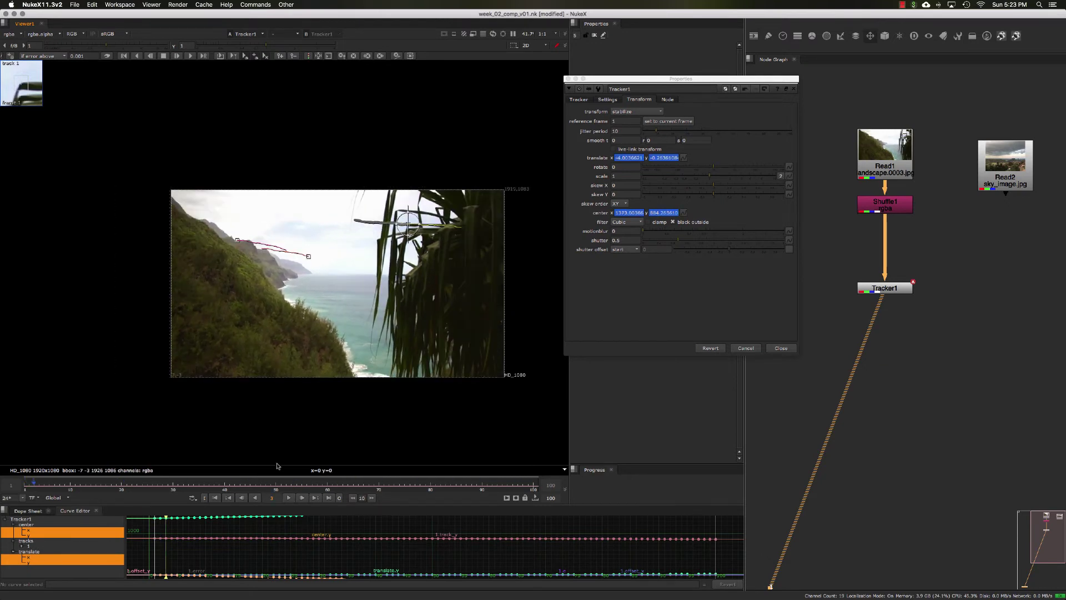
click(578, 99)
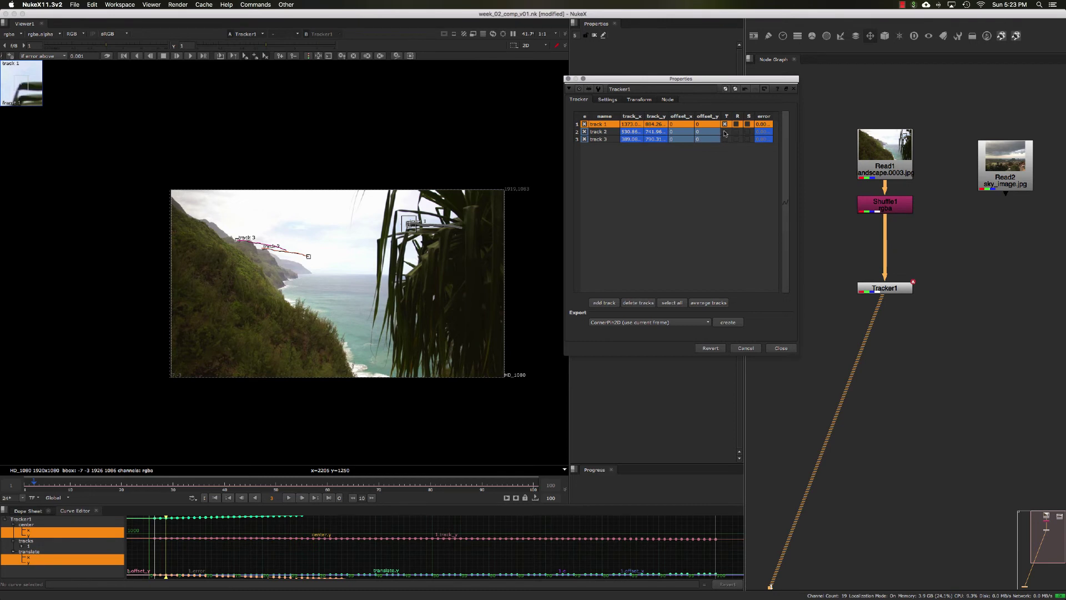
- At frame 45, enable translation (T) for tracks 2 and 3
click(251, 487)
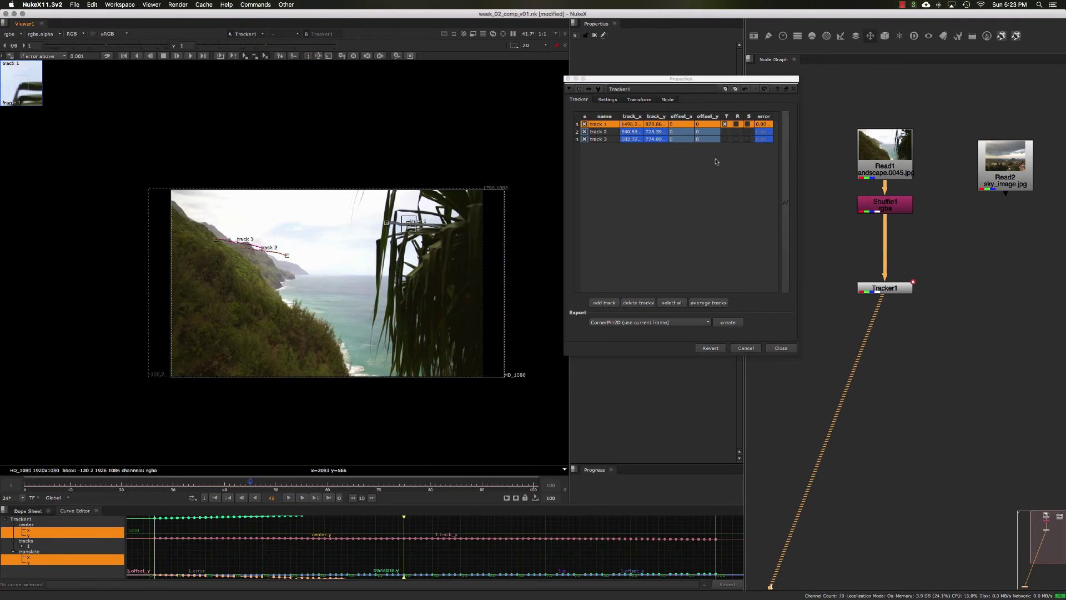
click(724, 132)
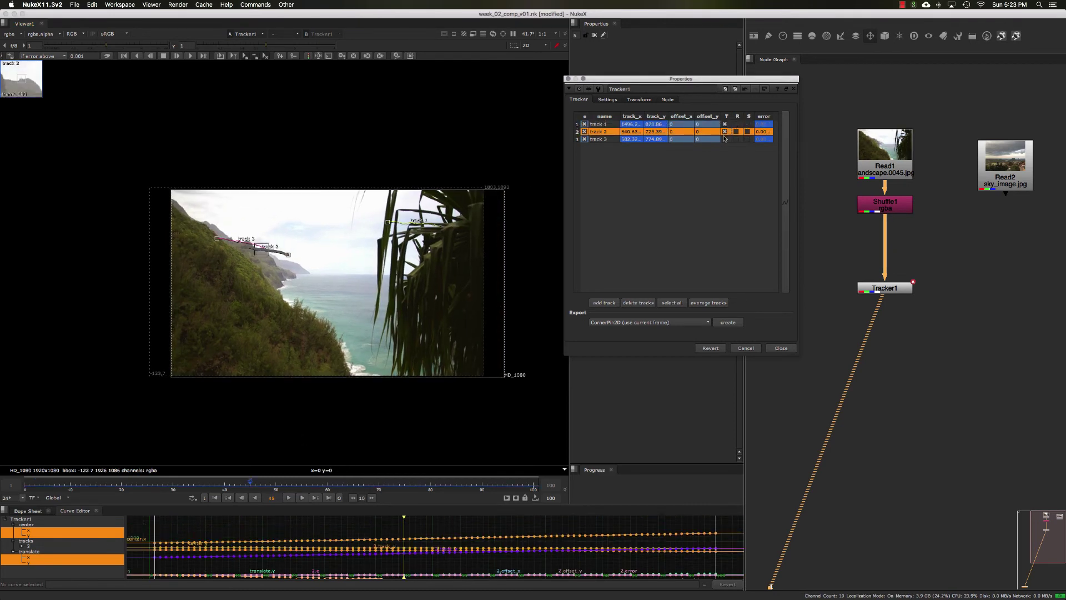
click(725, 139)
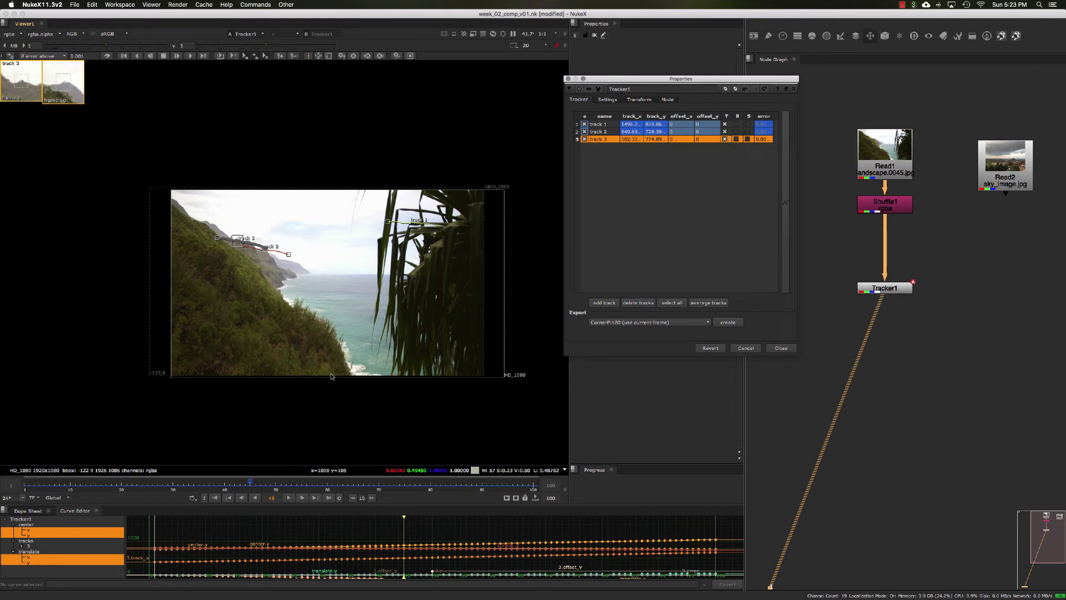
- Play back the three-track stabilization from frame 1, then return to frame 1
click(216, 498)
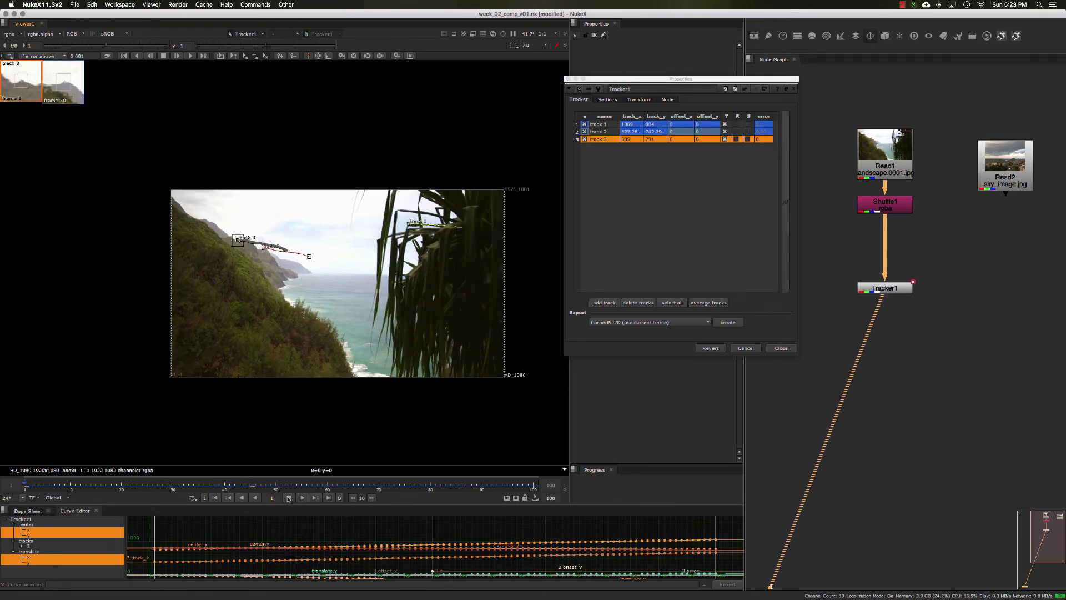
click(288, 499)
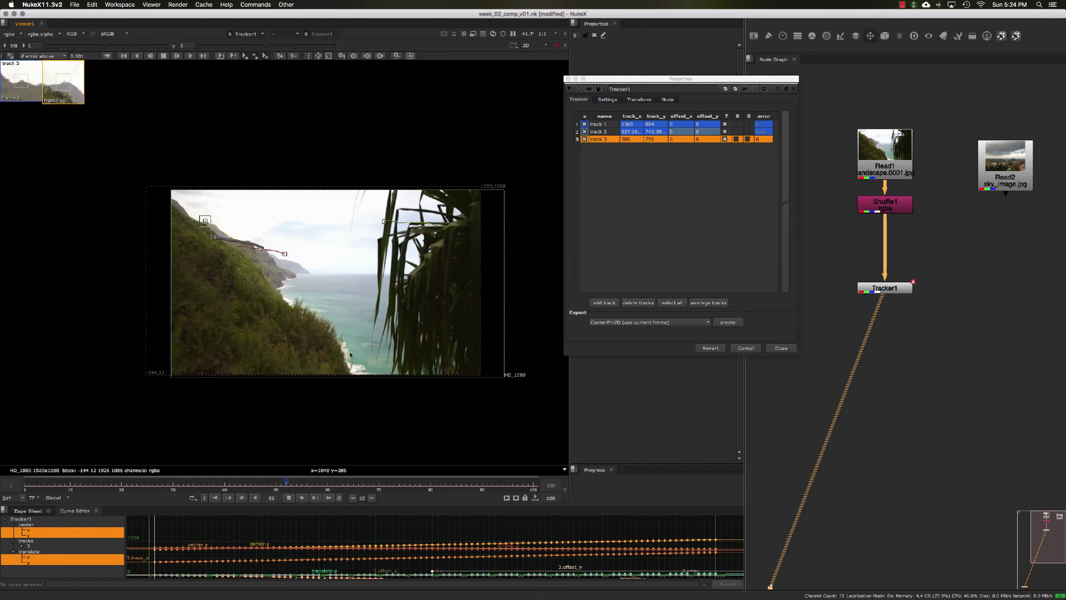
key(Home)
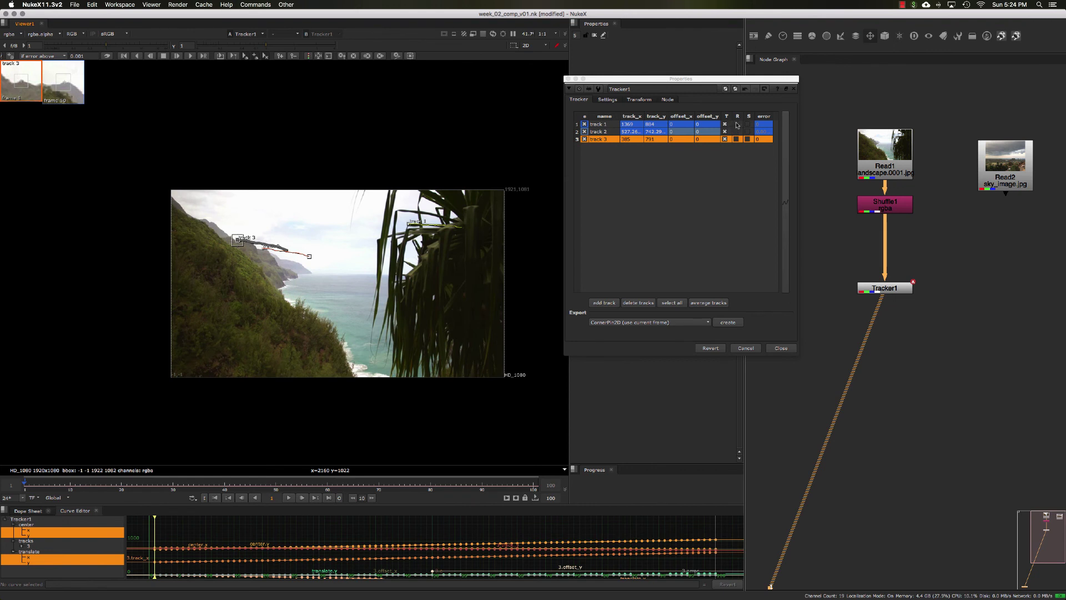
- Return to the Transform tab and play the stabilized plate, stopping around frame 58
click(639, 100)
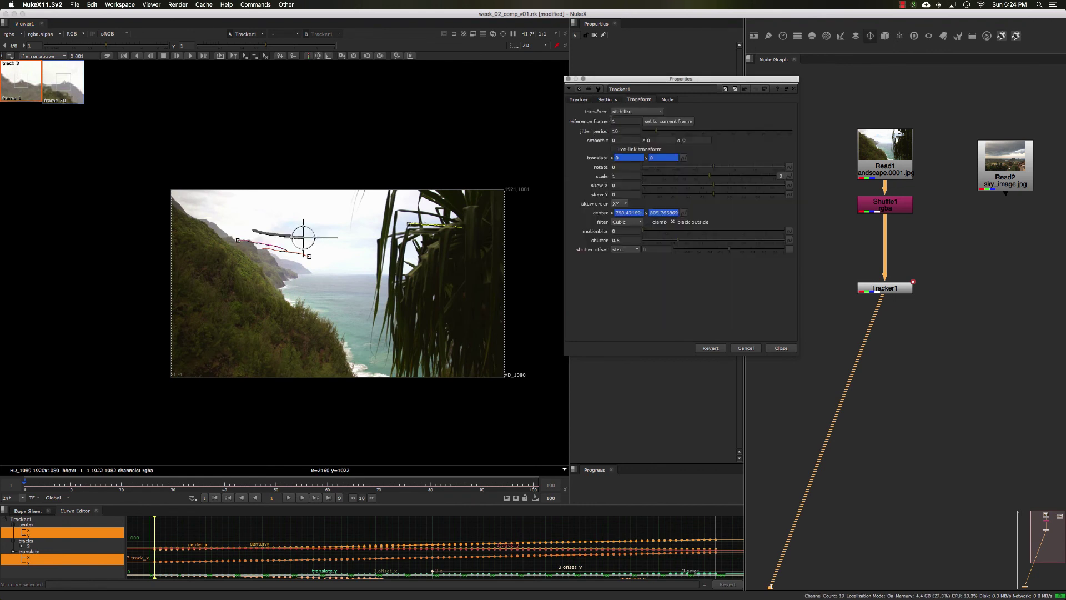
click(217, 498)
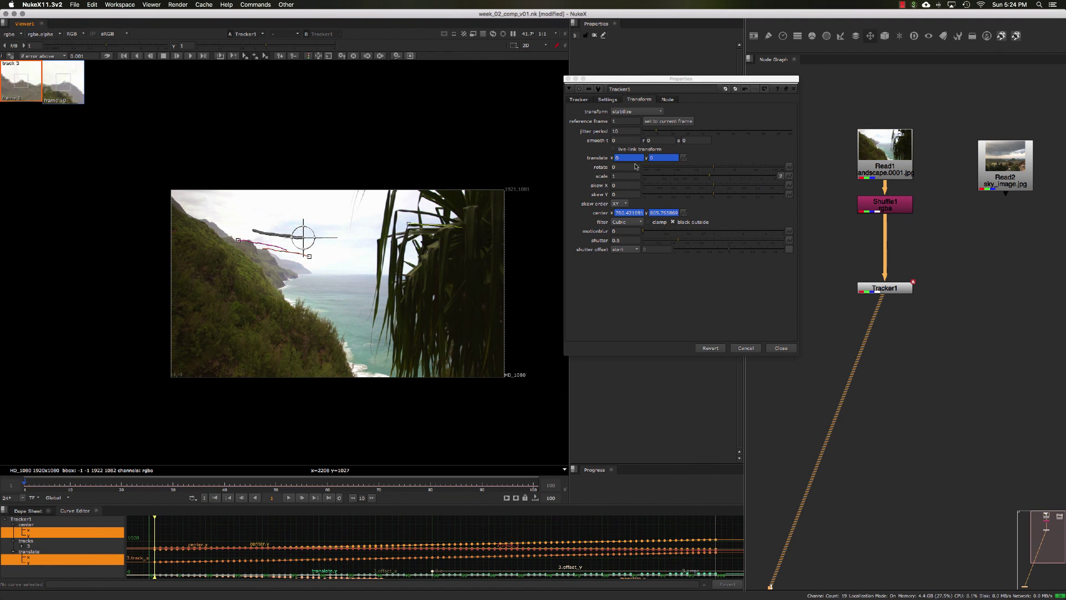
click(288, 498)
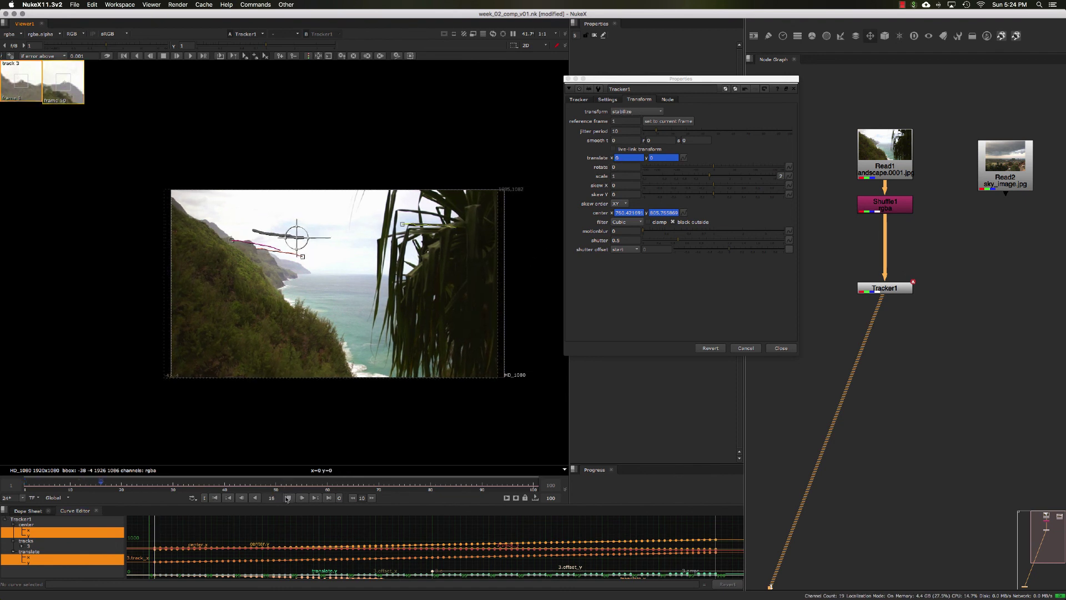
click(288, 498)
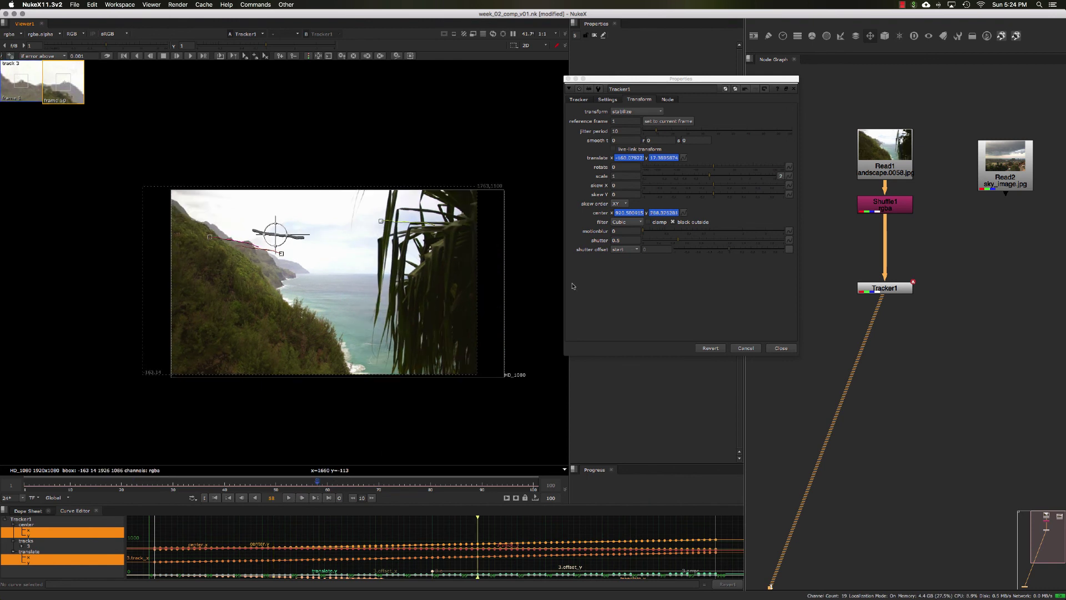